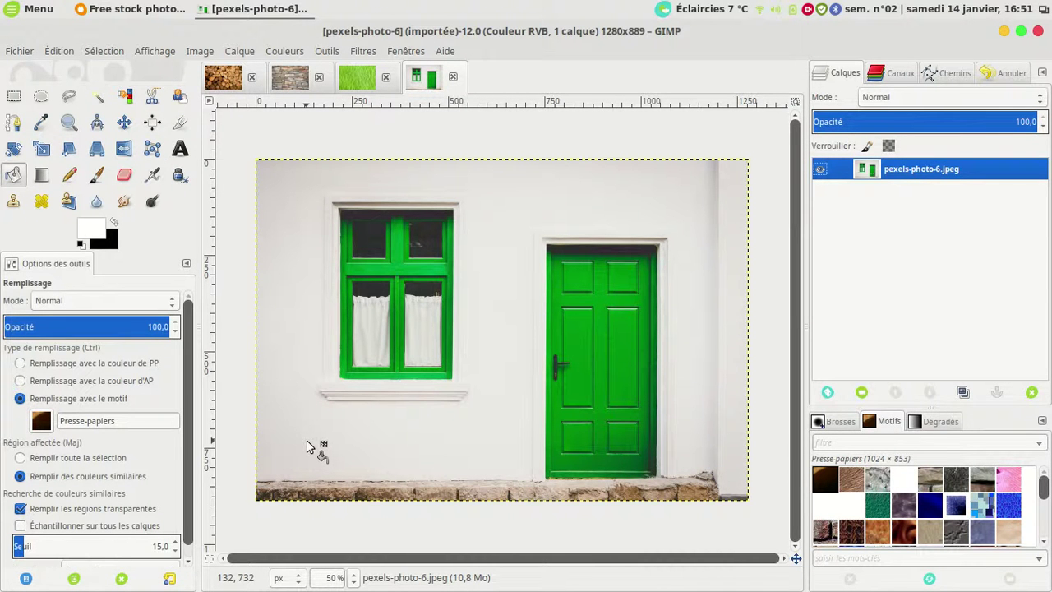
Step: Preview the grass, stone-wall and firewood images, then return to the window-and-door photo
click(357, 85)
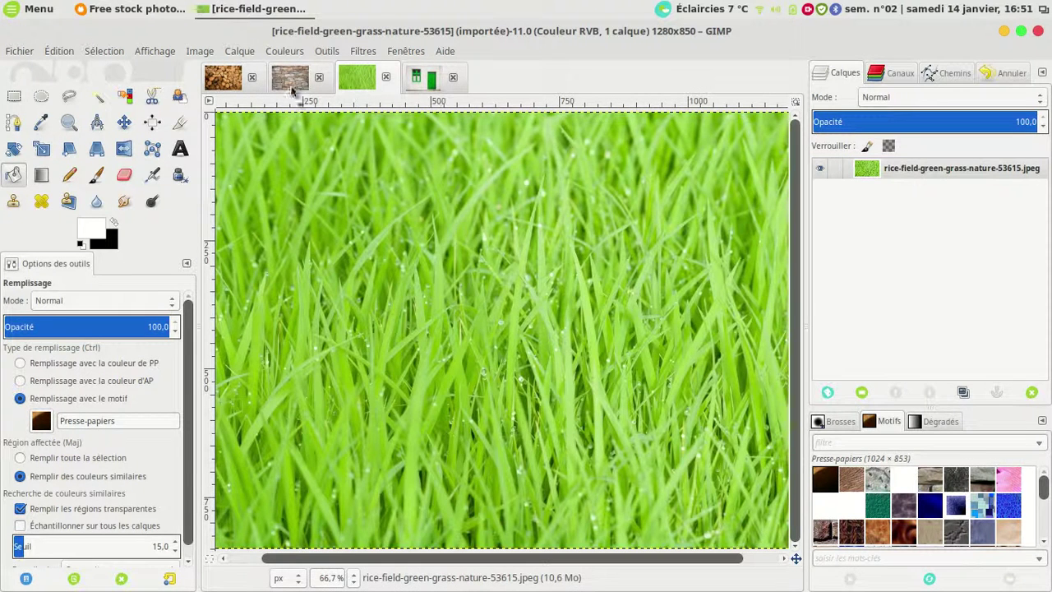
click(290, 82)
click(233, 82)
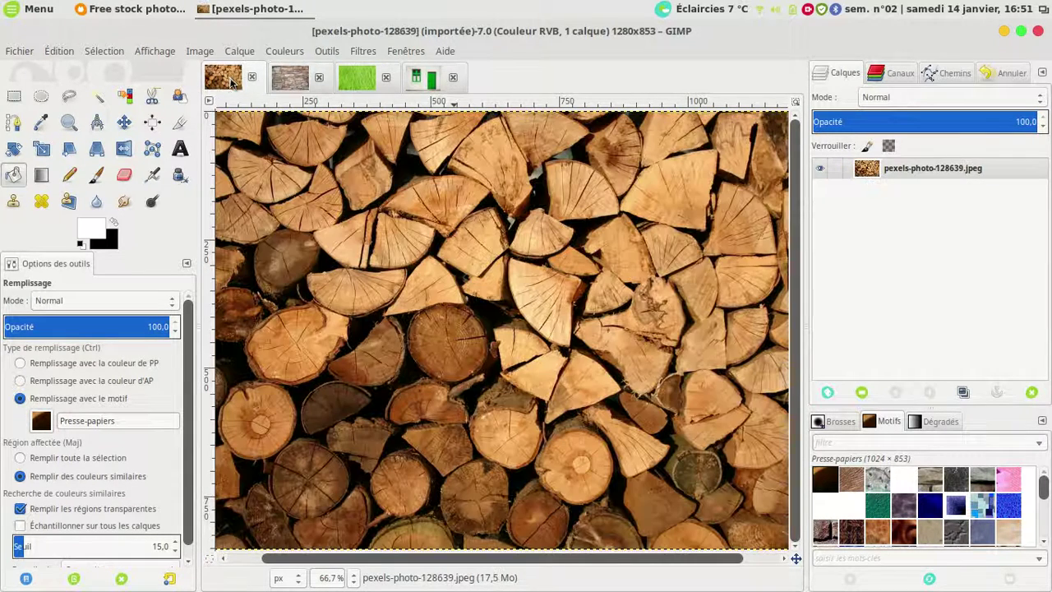
click(429, 80)
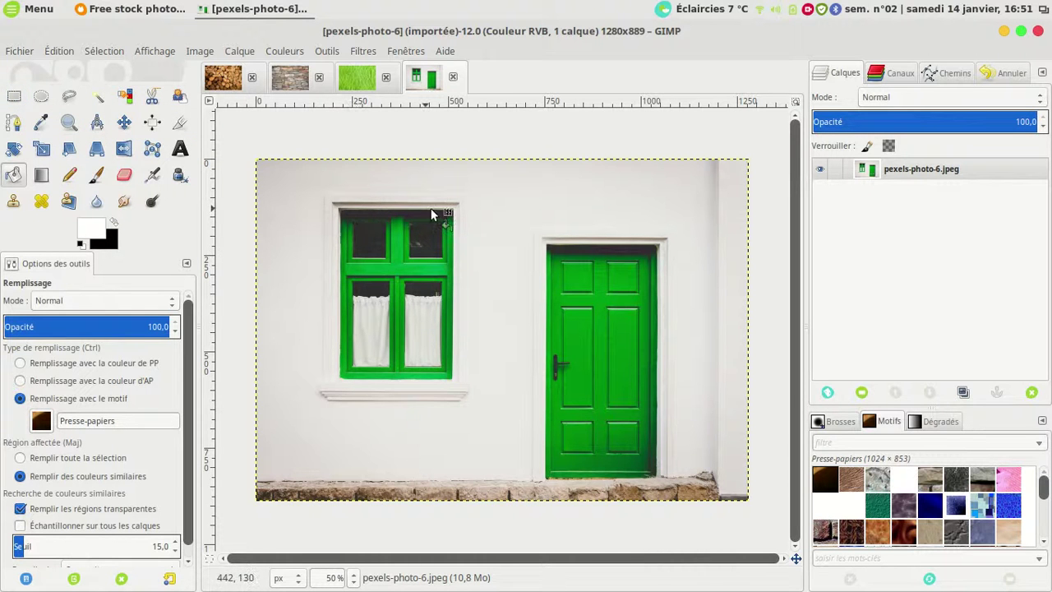
Step: Select the green window with Rectangle Select in Add to selection mode
click(15, 97)
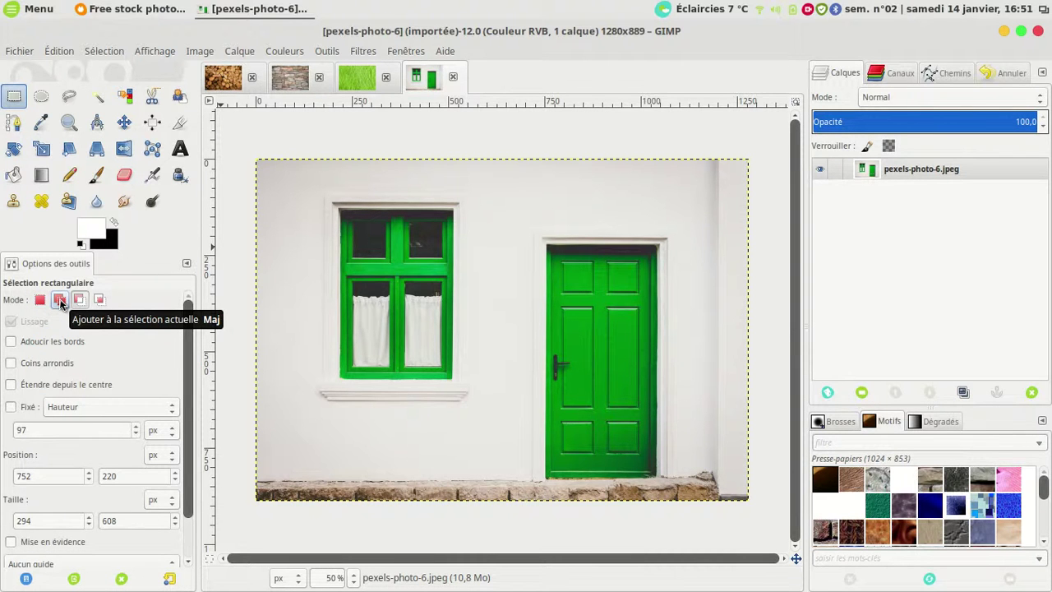
click(60, 301)
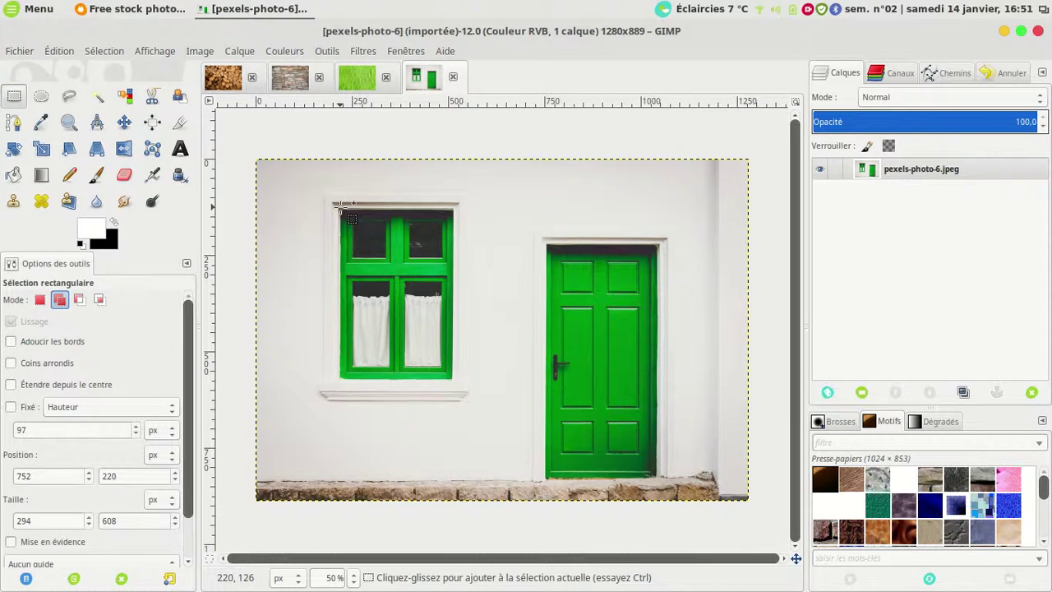
drag(342, 207, 452, 375)
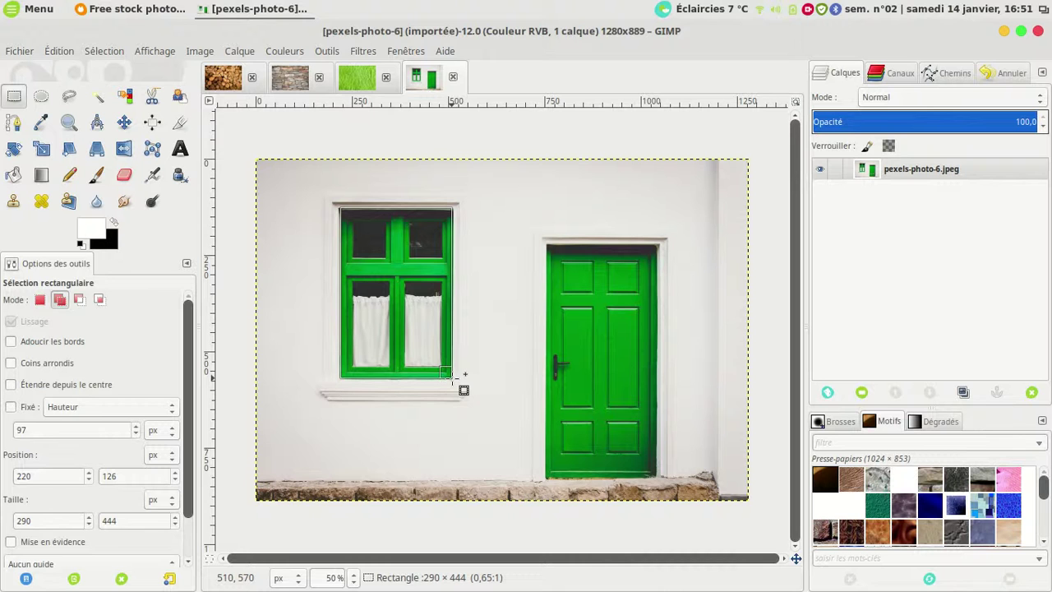
drag(451, 375, 451, 375)
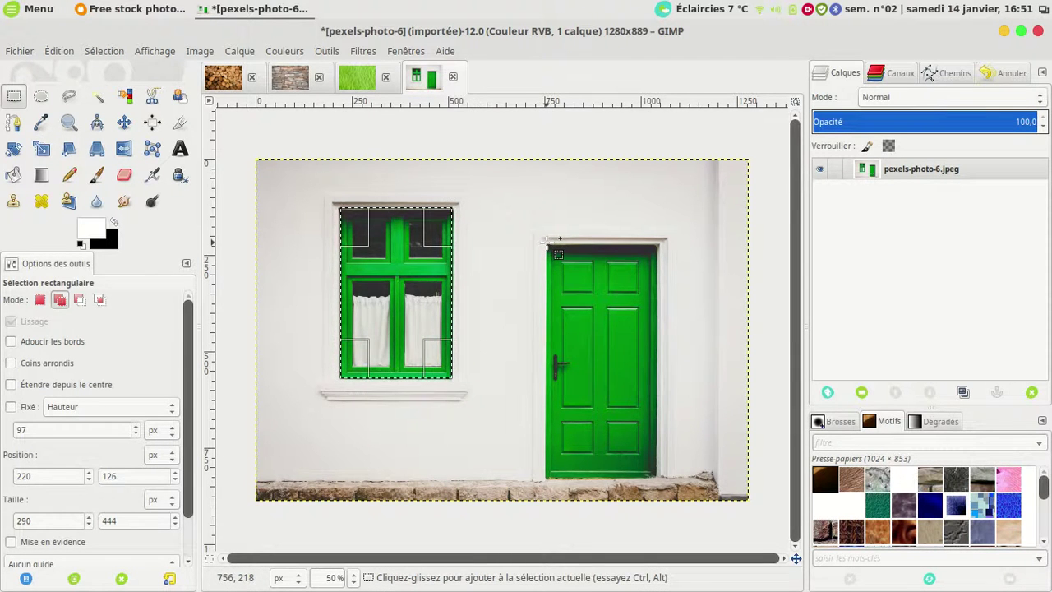
Step: Add a rectangle around the green door to the selection
click(549, 241)
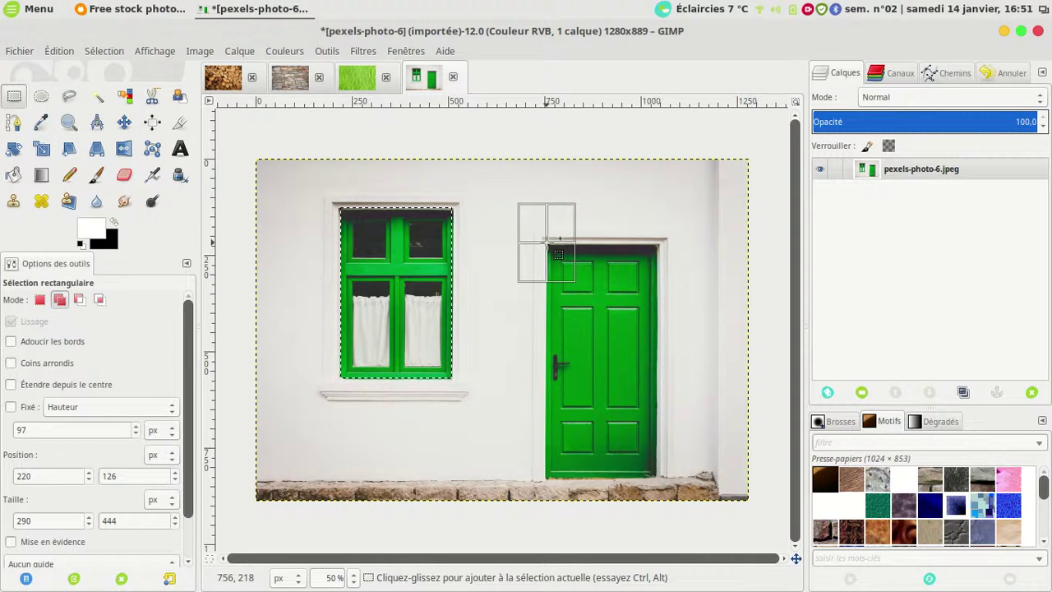
drag(548, 241, 628, 411)
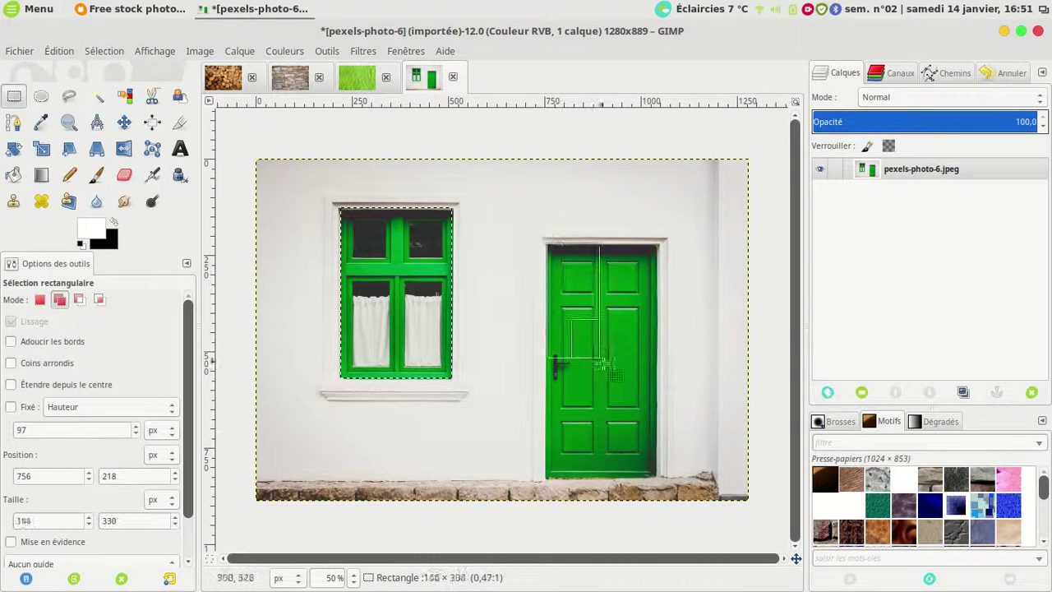
drag(624, 398, 658, 479)
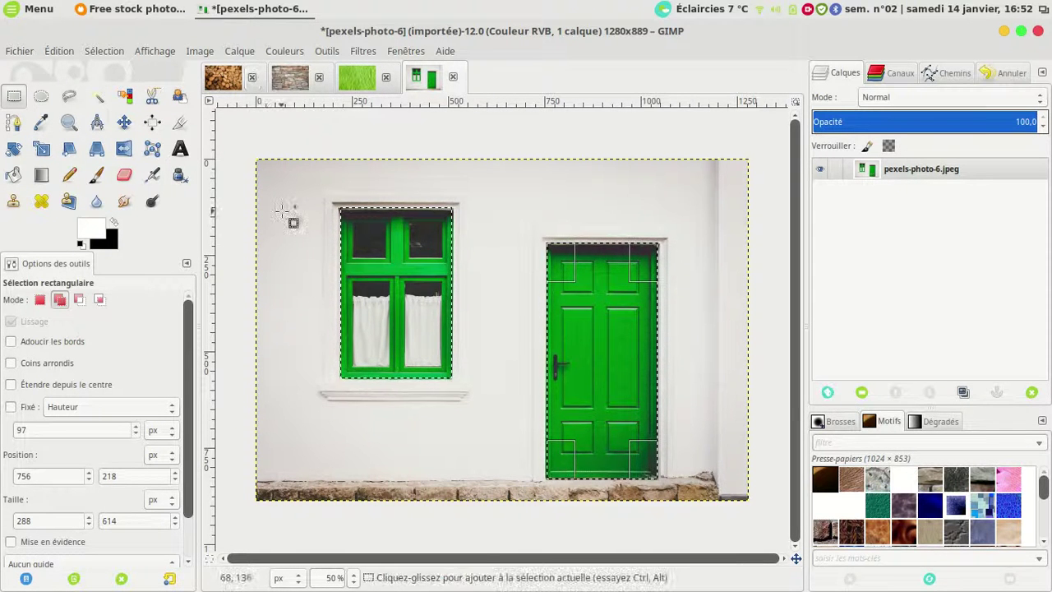
click(104, 51)
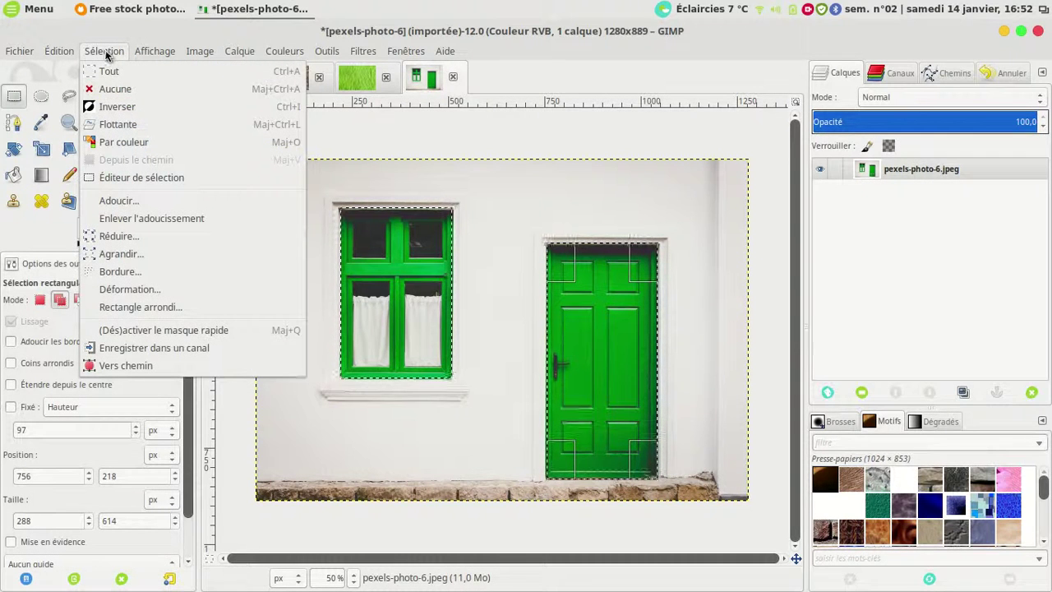
Step: Invert the selection, add an alpha channel to the layer, and delete the white wall
click(119, 106)
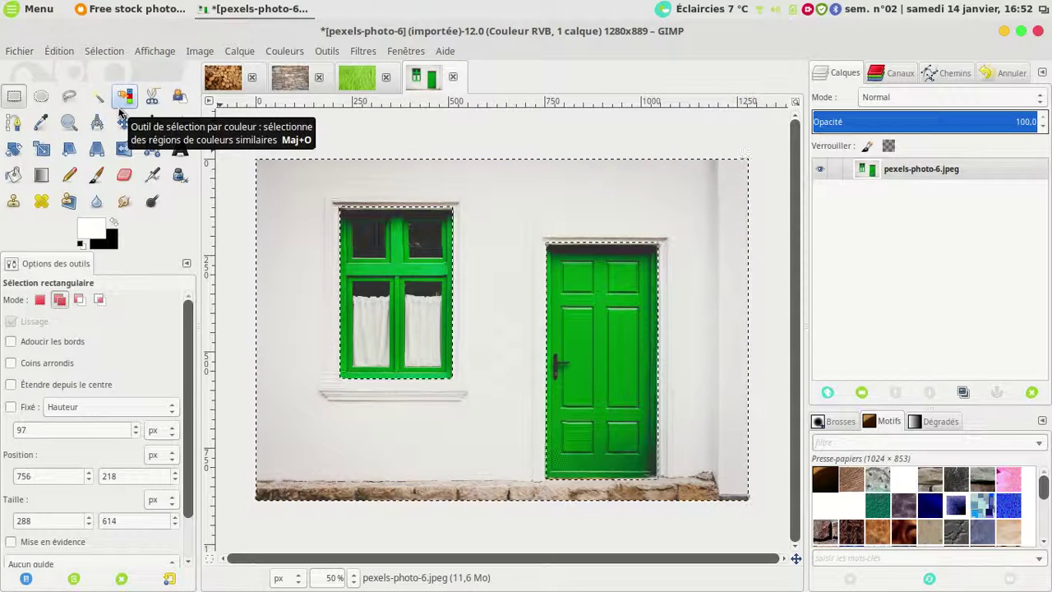
right_click(931, 171)
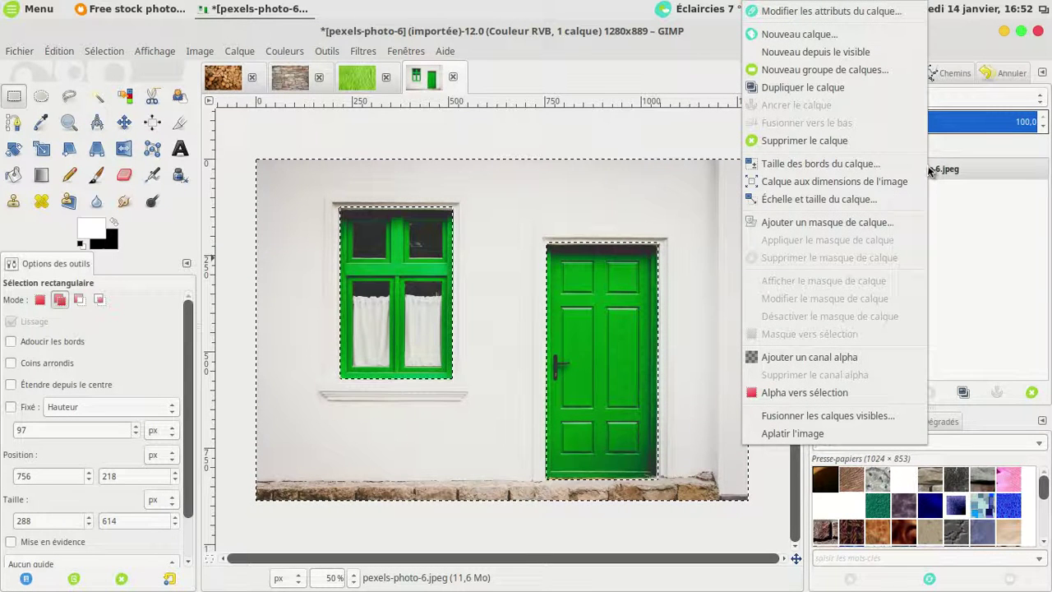
click(859, 359)
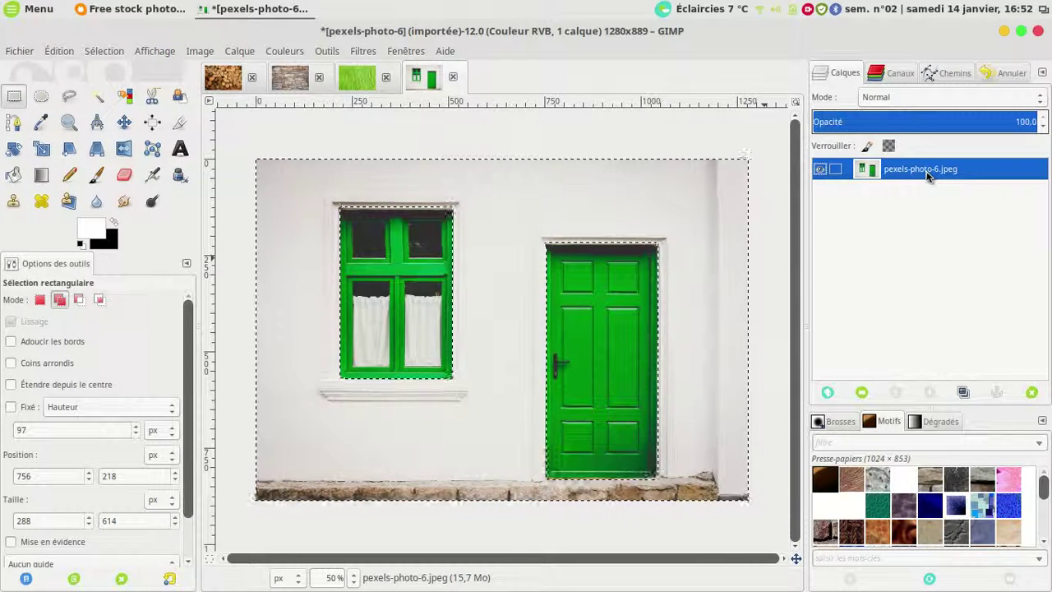
key(Delete)
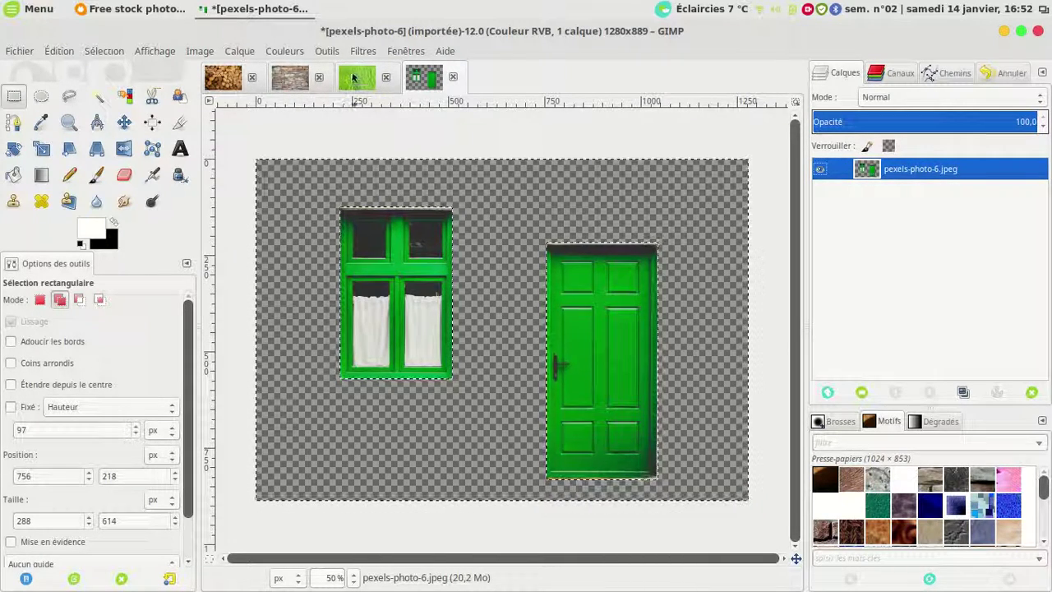
click(354, 78)
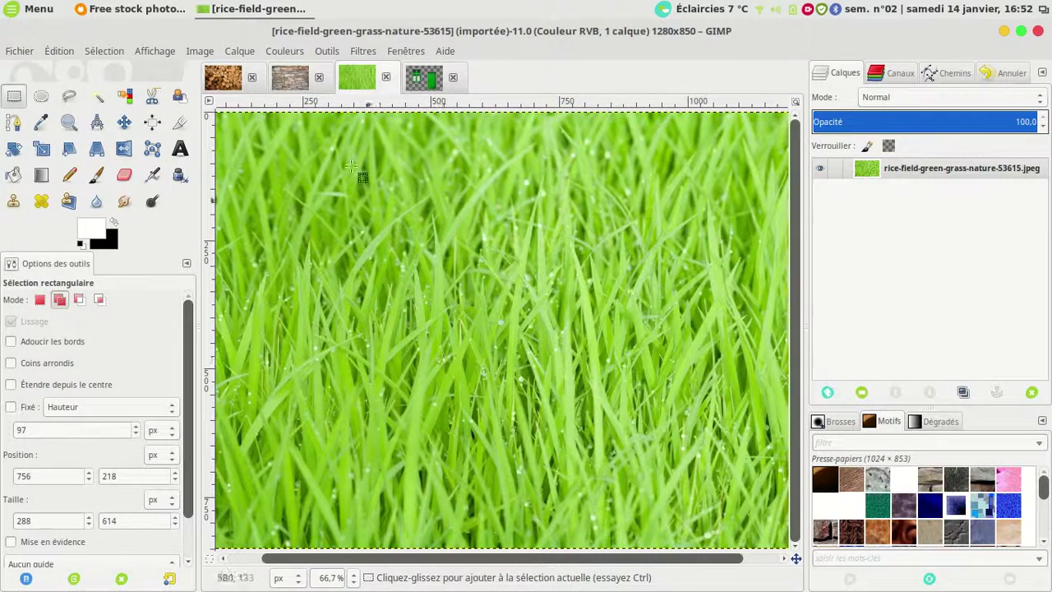
Step: Copy the grass image to the clipboard and return to the window-and-door image
click(59, 51)
click(79, 170)
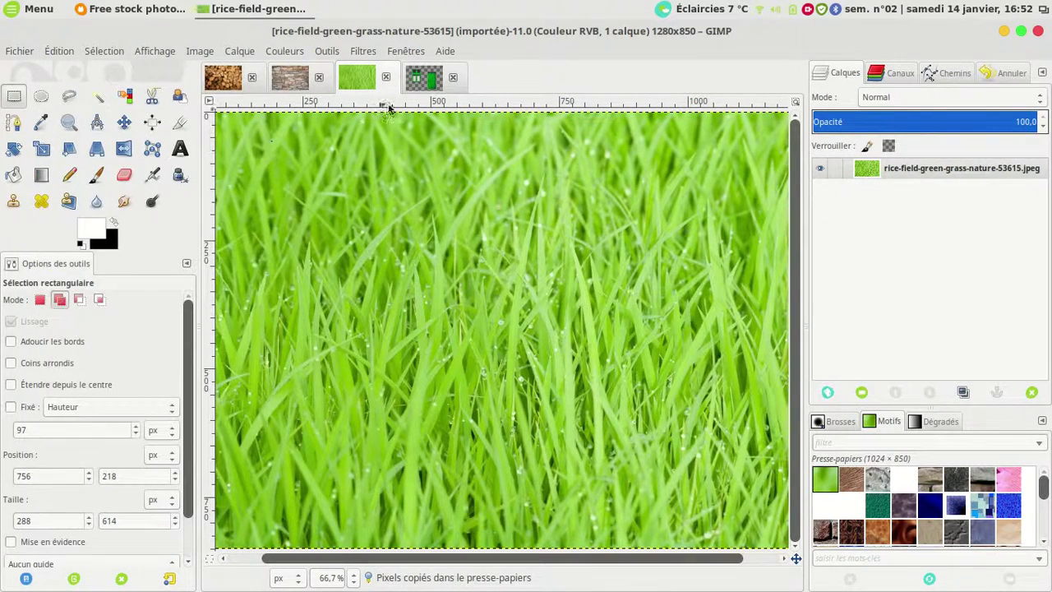
click(418, 85)
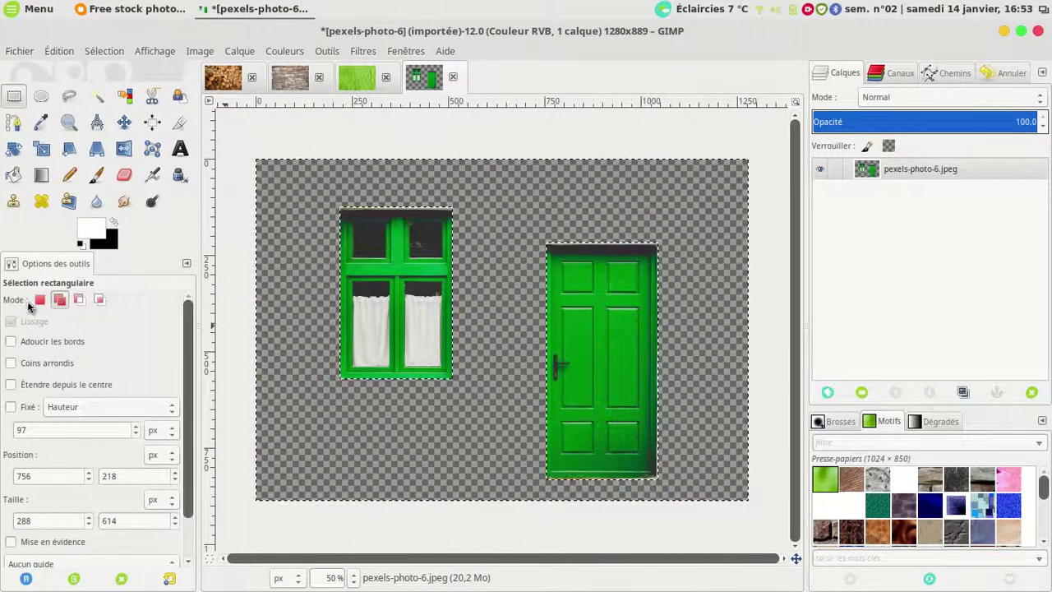
Step: Bucket-fill the whole transparent wall selection with the clipboard grass pattern
click(14, 176)
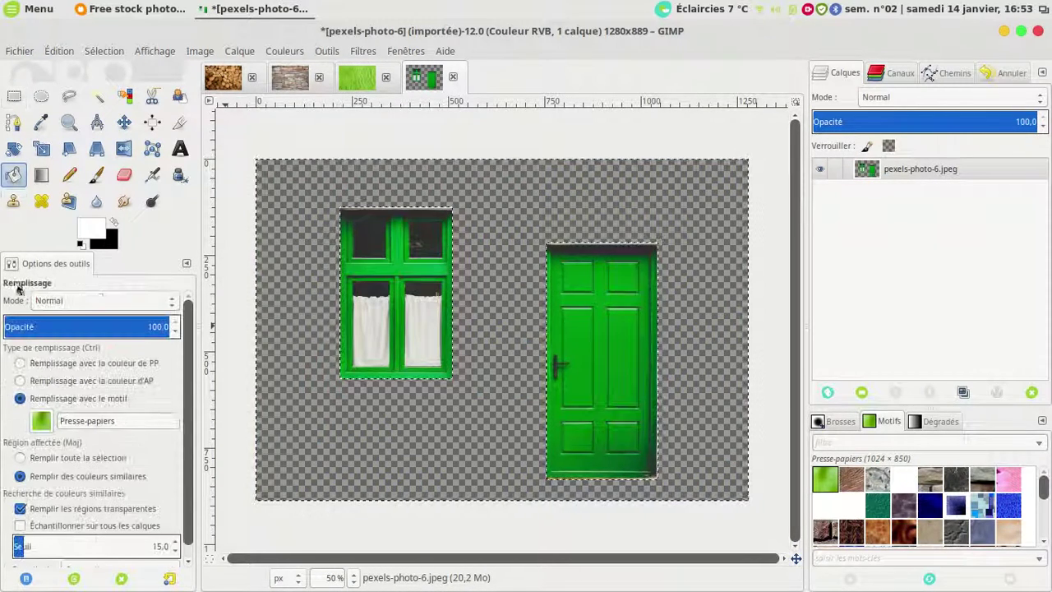
click(20, 398)
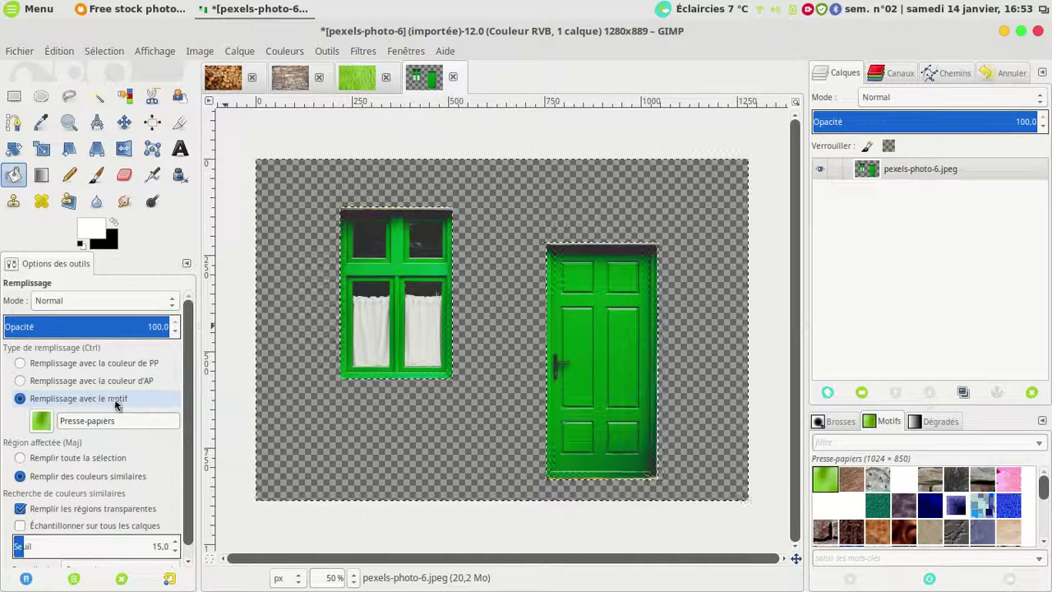
click(22, 459)
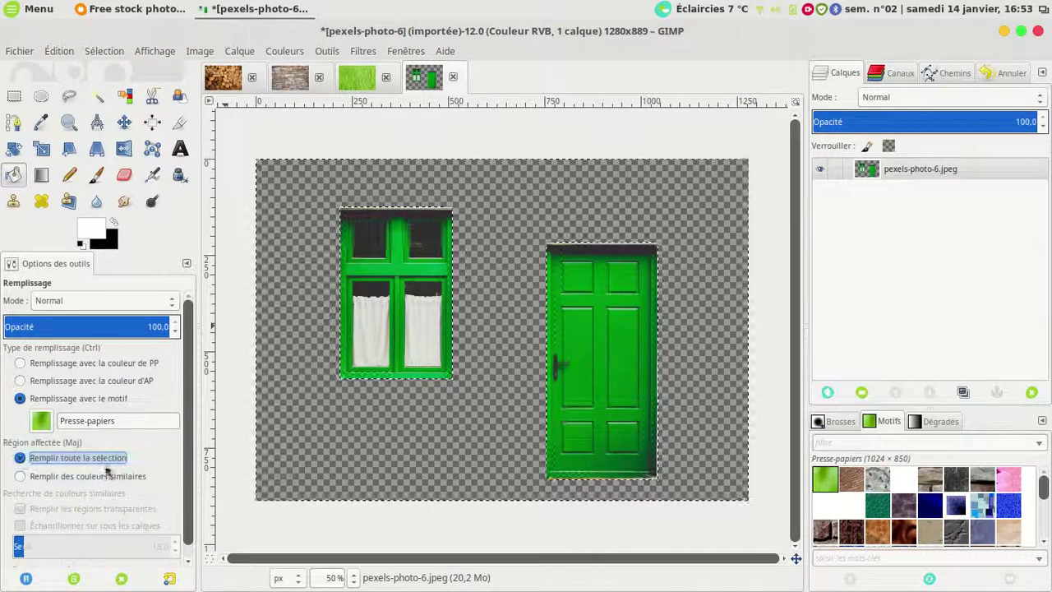
click(287, 353)
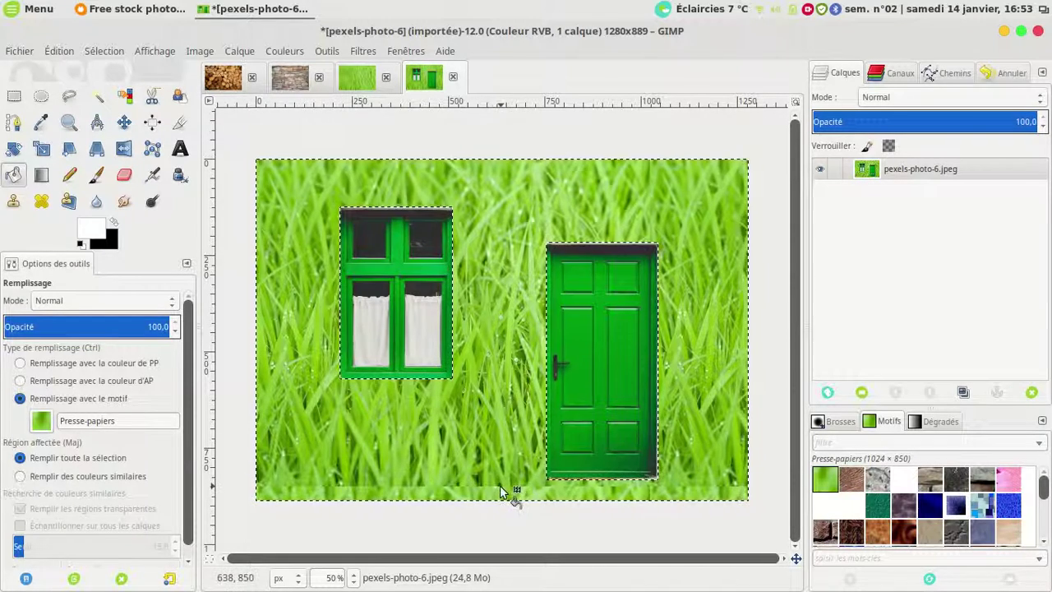
click(58, 51)
Step: Undo the grass fill and copy the stone-wall photo to the clipboard
click(65, 73)
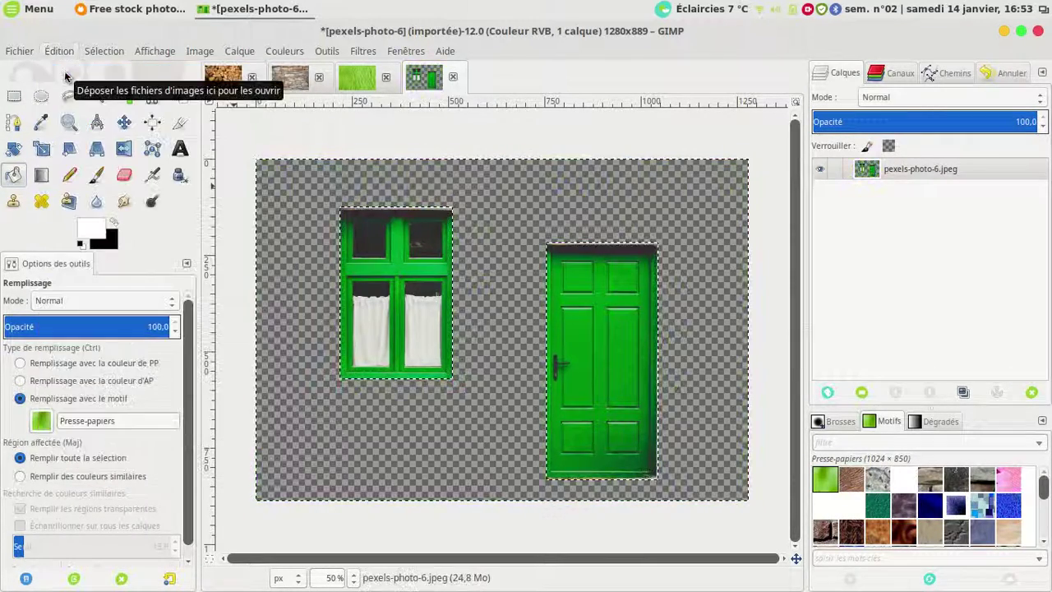
click(288, 79)
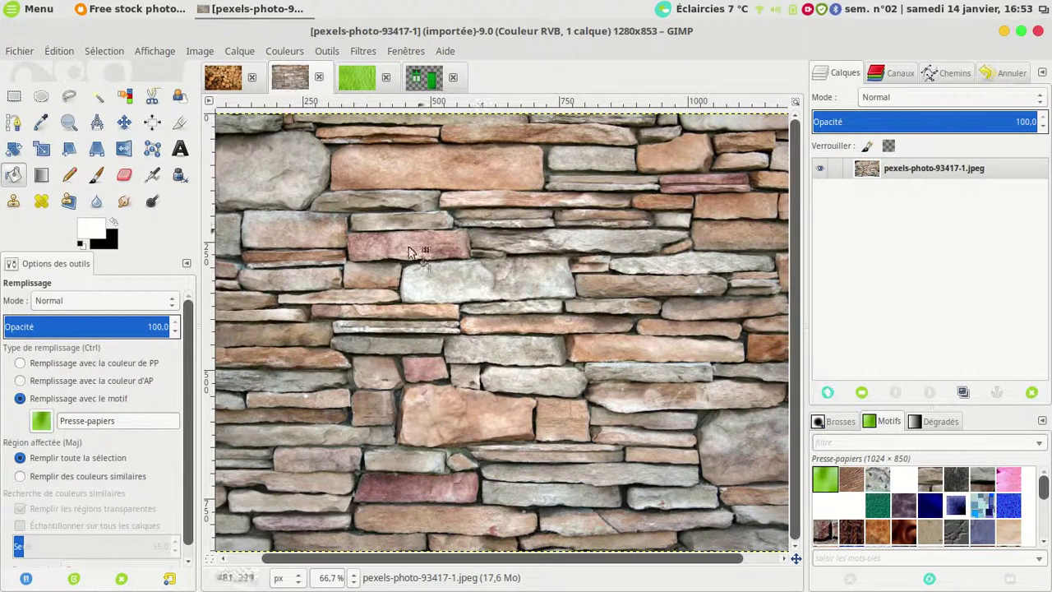
click(64, 52)
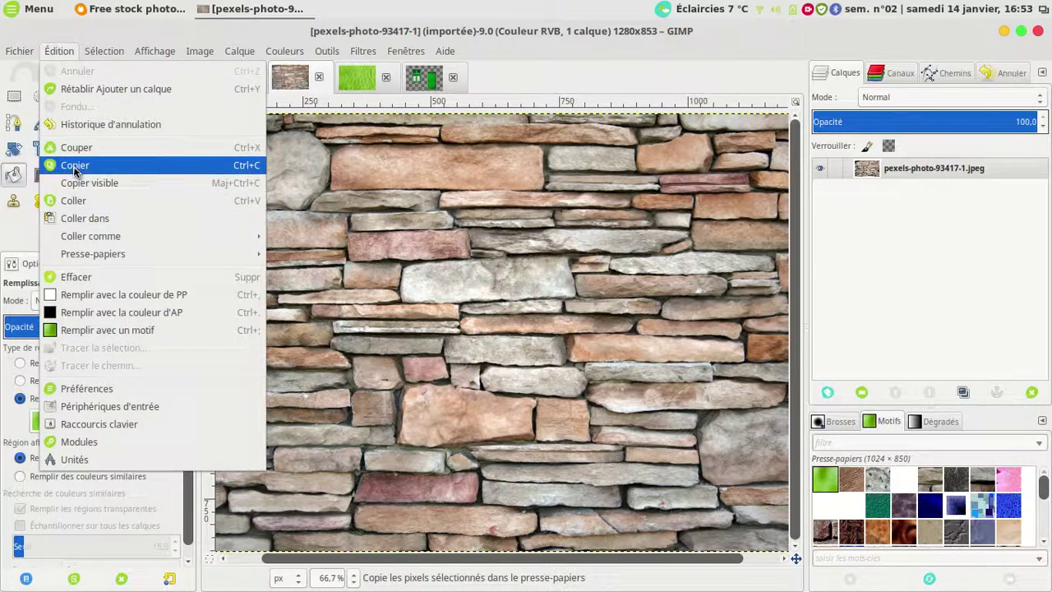
click(74, 165)
click(424, 79)
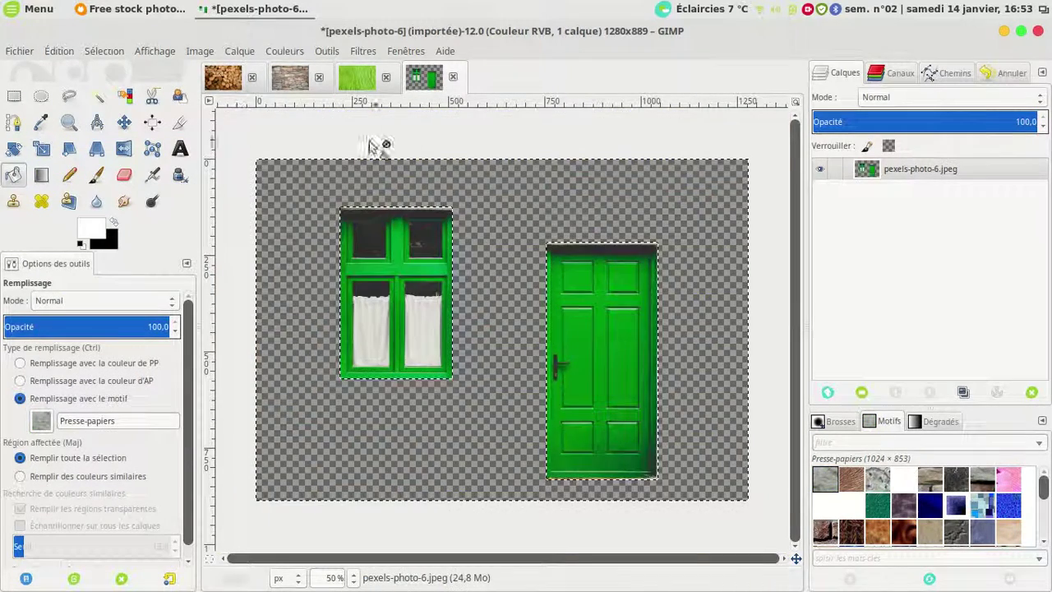
Step: Fill the transparent wall around the window and door with the stone-wall pattern
click(57, 51)
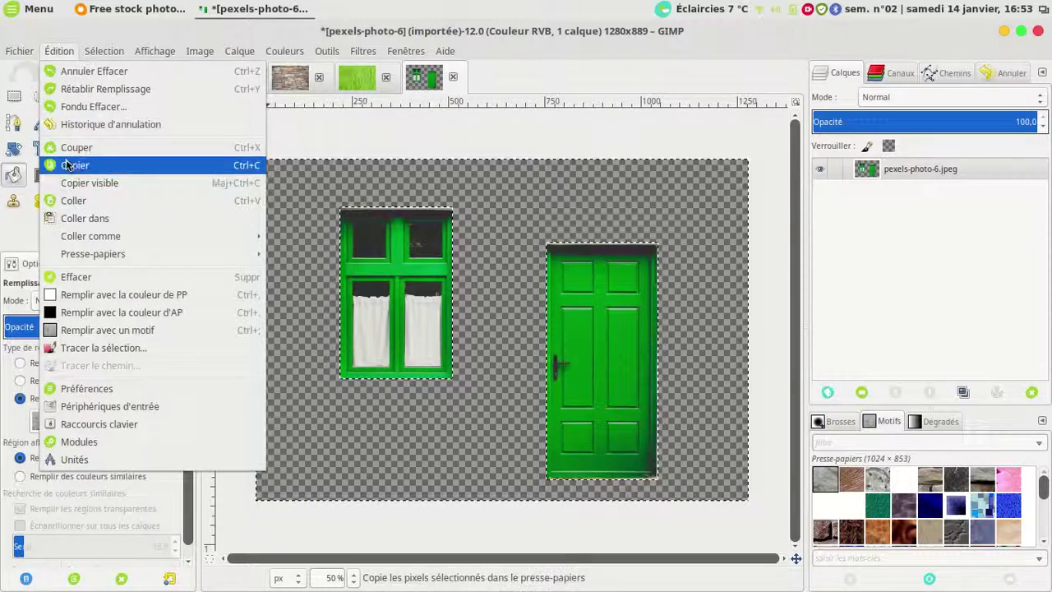
click(17, 177)
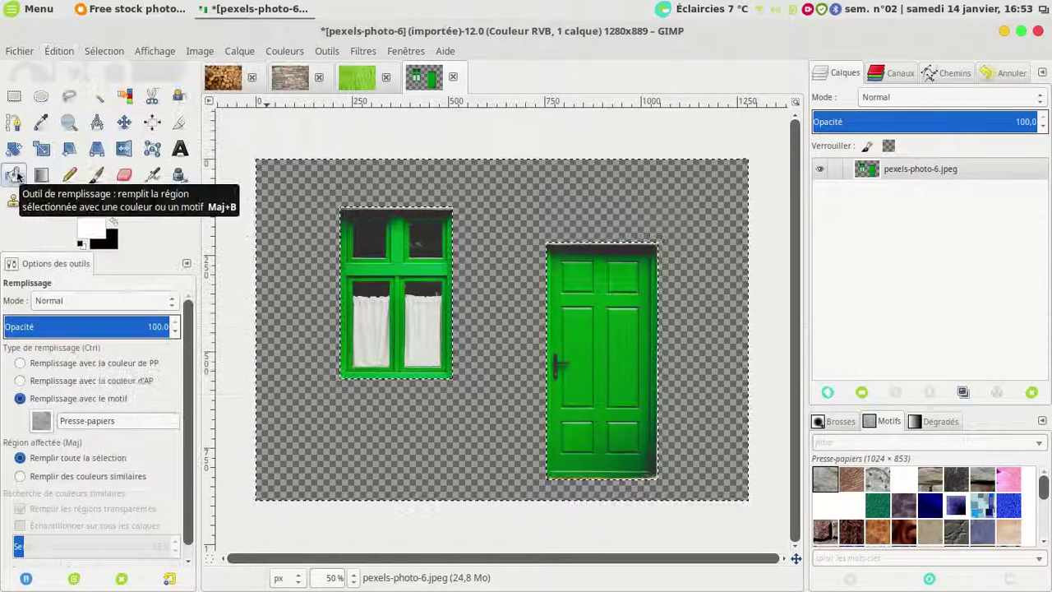
click(487, 352)
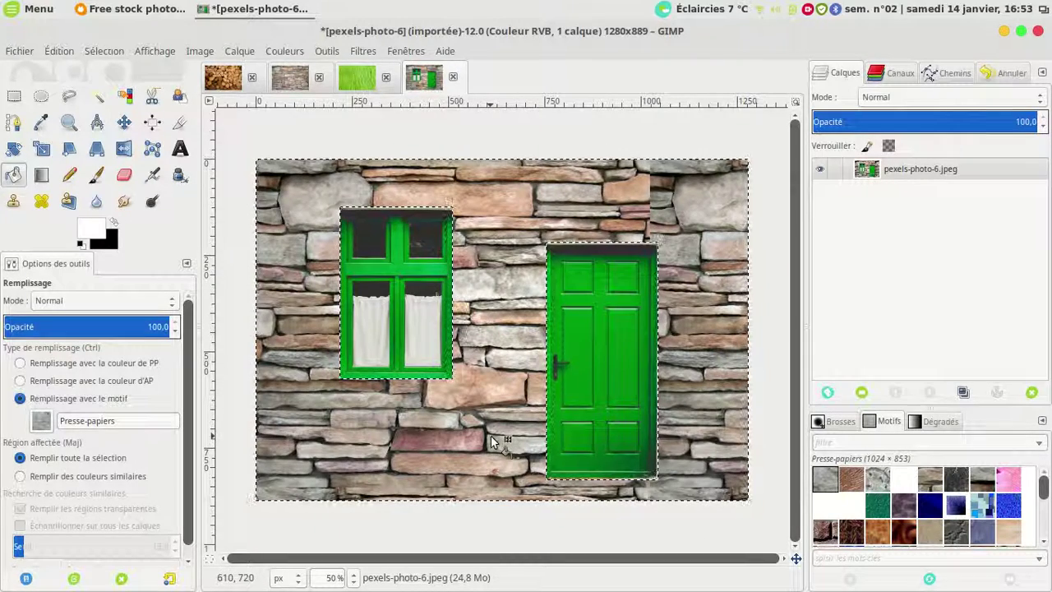
click(223, 77)
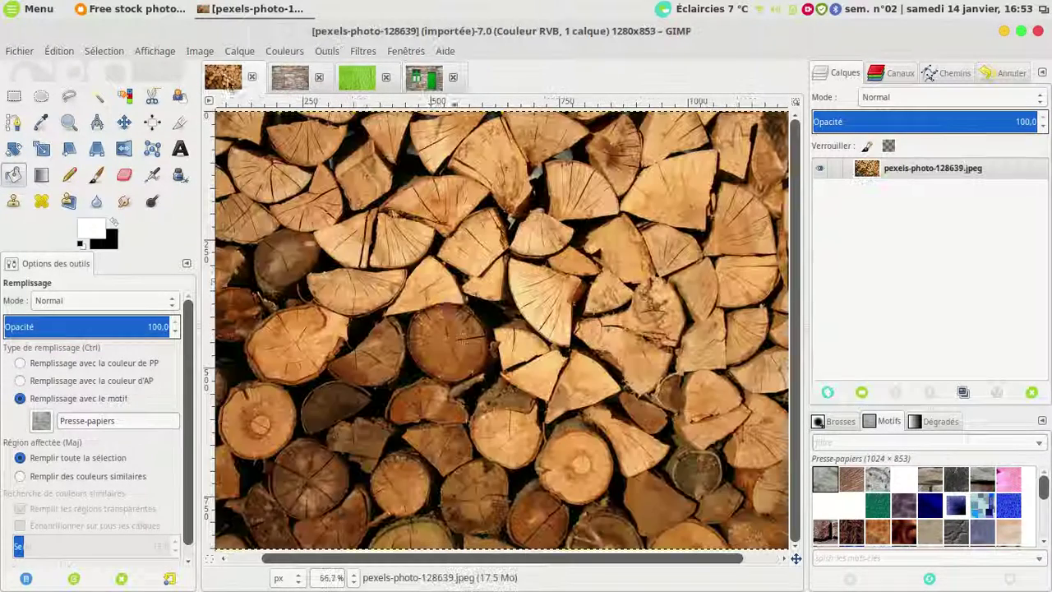
Step: Copy the stacked-logs photo, undo the stone fill, and bucket-fill the wall with logs
click(59, 51)
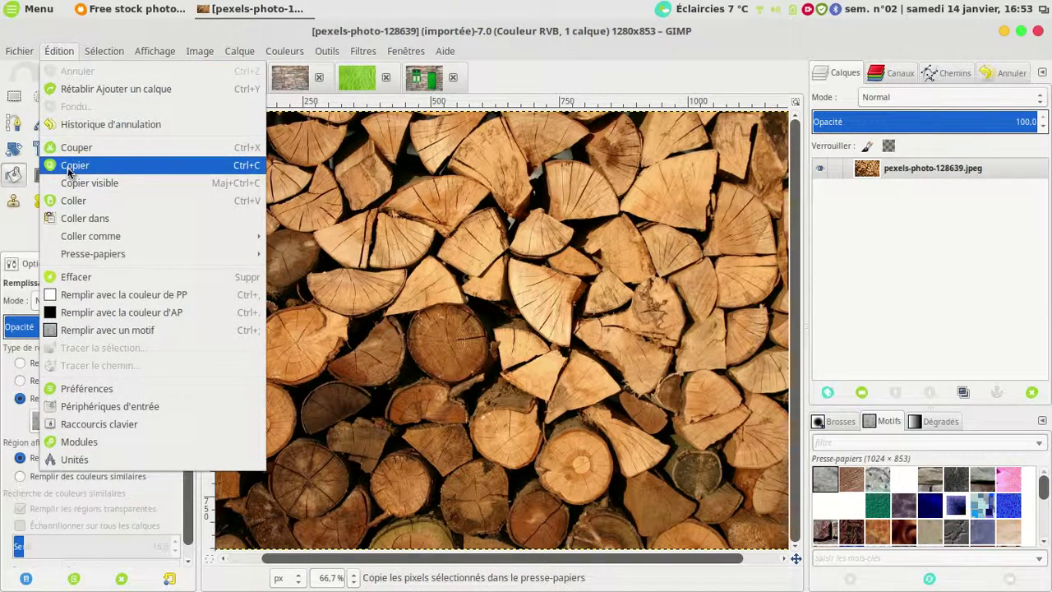
click(71, 166)
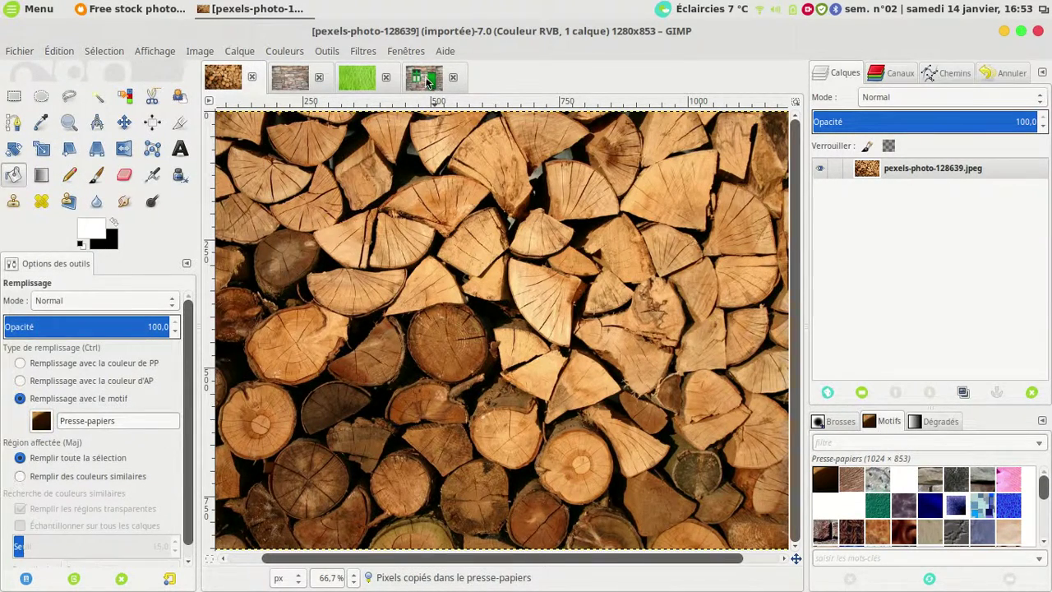
click(427, 81)
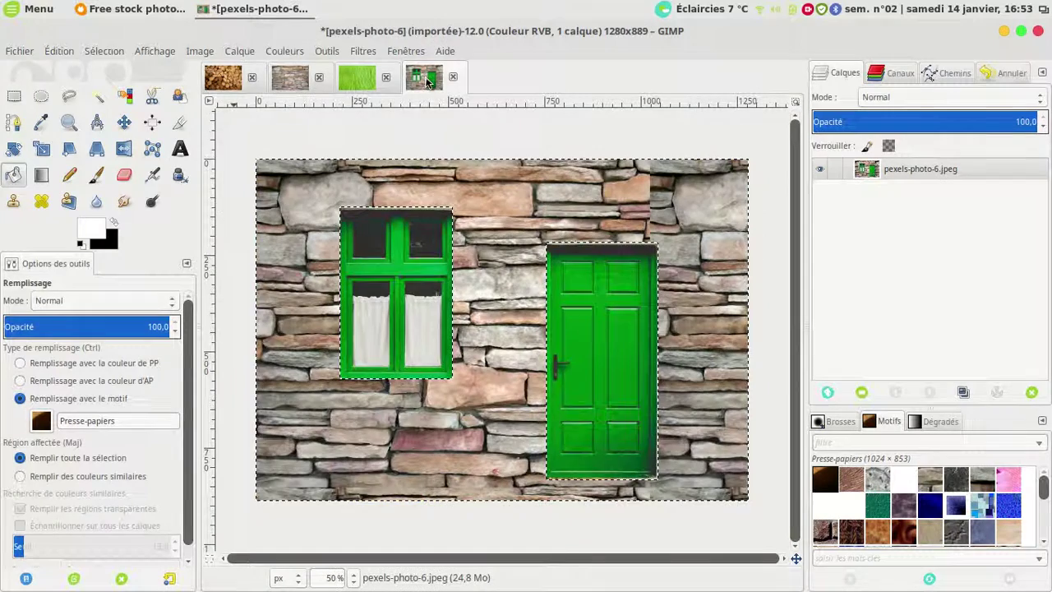
click(60, 51)
click(74, 71)
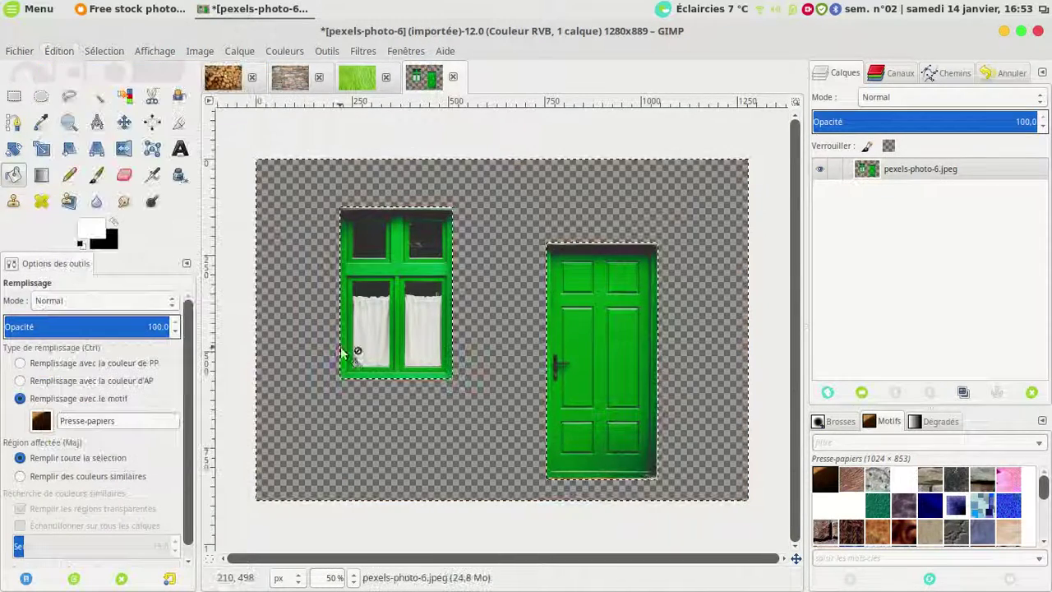
click(305, 379)
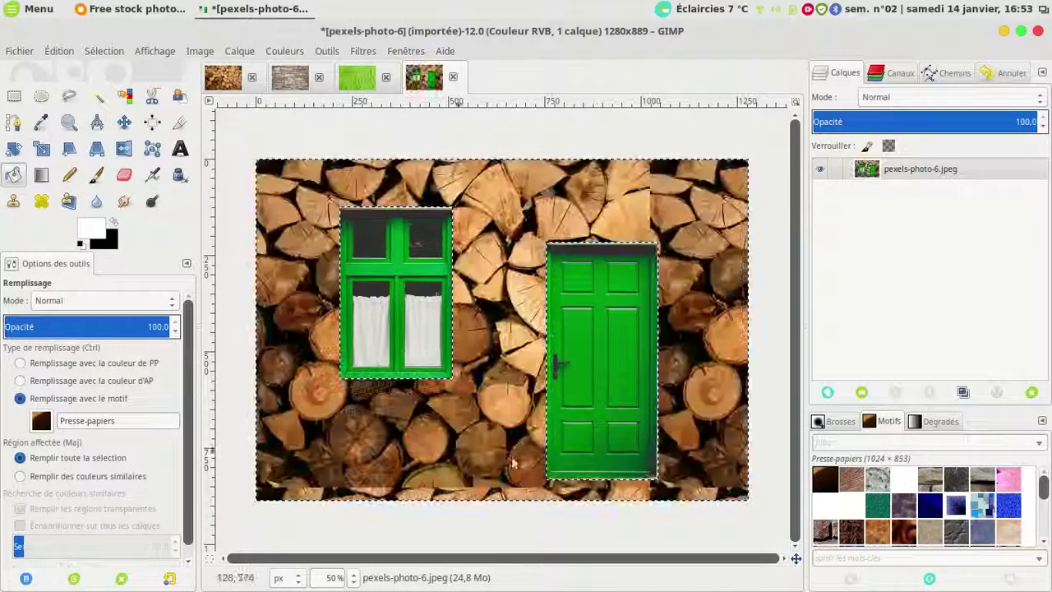